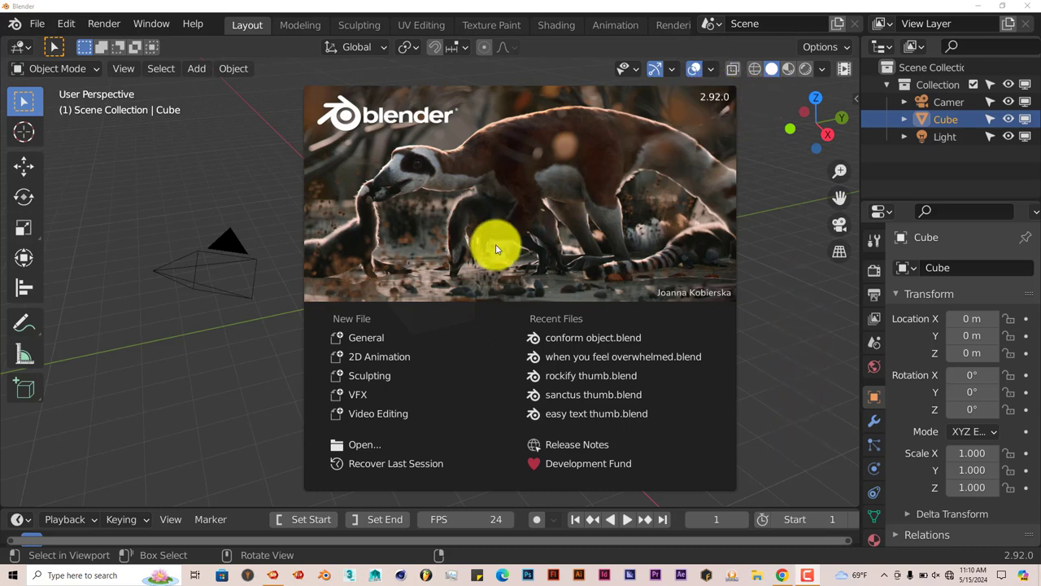
Open the Add-ons page of Preferences, then cancel the Install file browser without installing anything.
{"action": "left_click", "coordinate": [133, 158]}
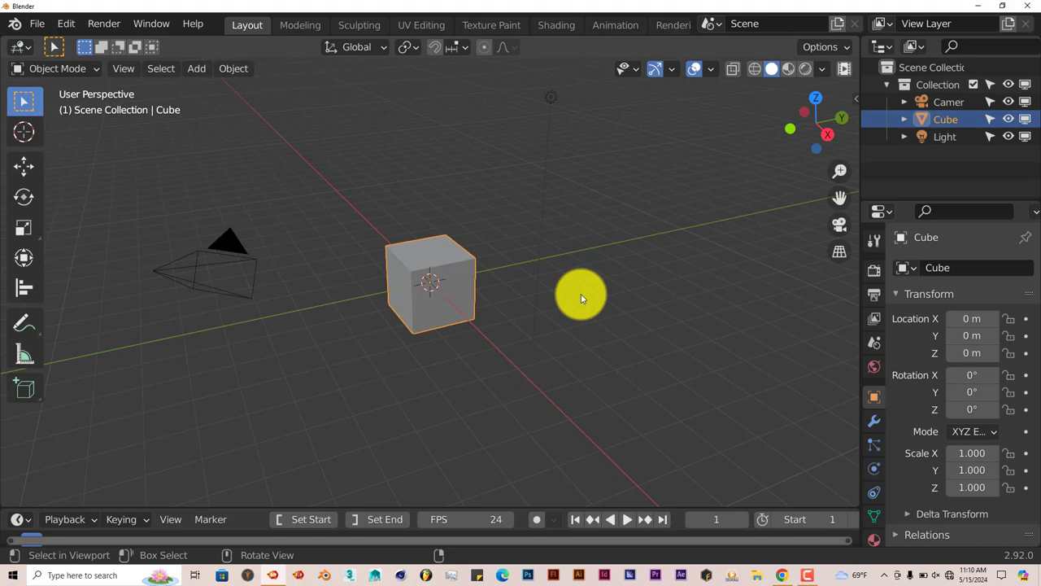
{"action": "left_click", "coordinate": [66, 23]}
{"action": "left_click", "coordinate": [113, 270]}
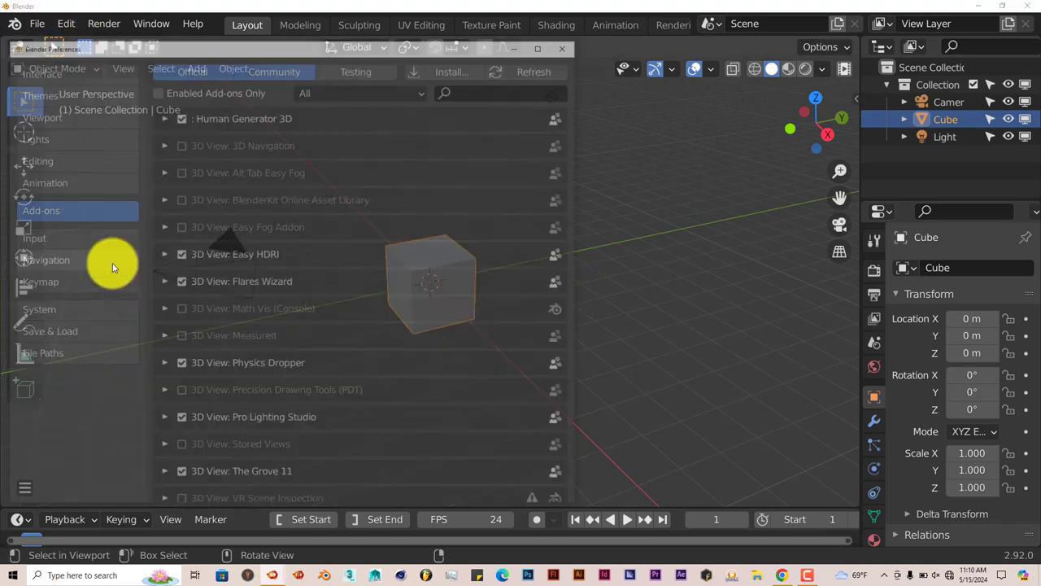
{"action": "left_click", "coordinate": [440, 67]}
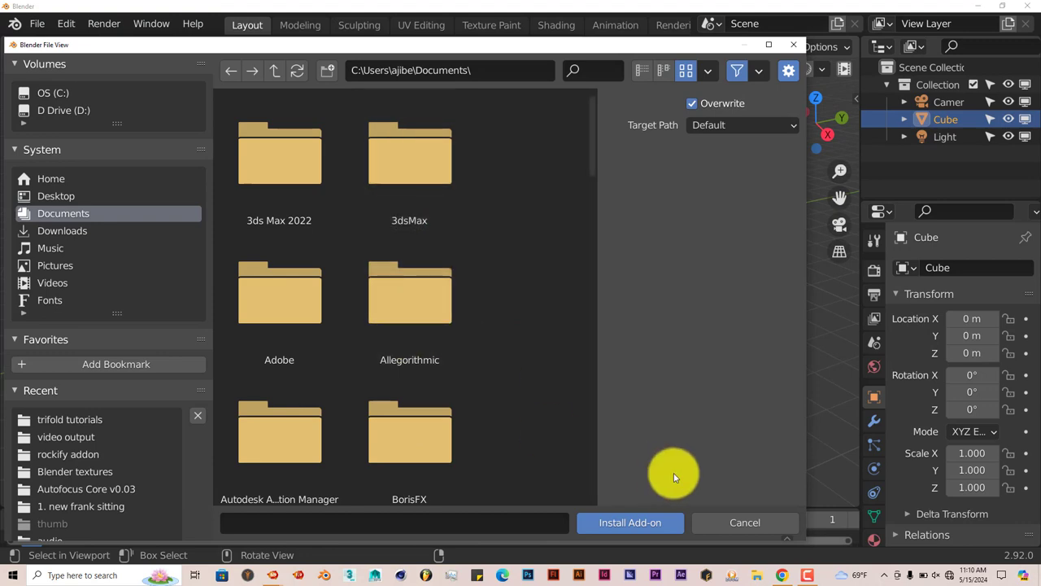
{"action": "left_click", "coordinate": [793, 45]}
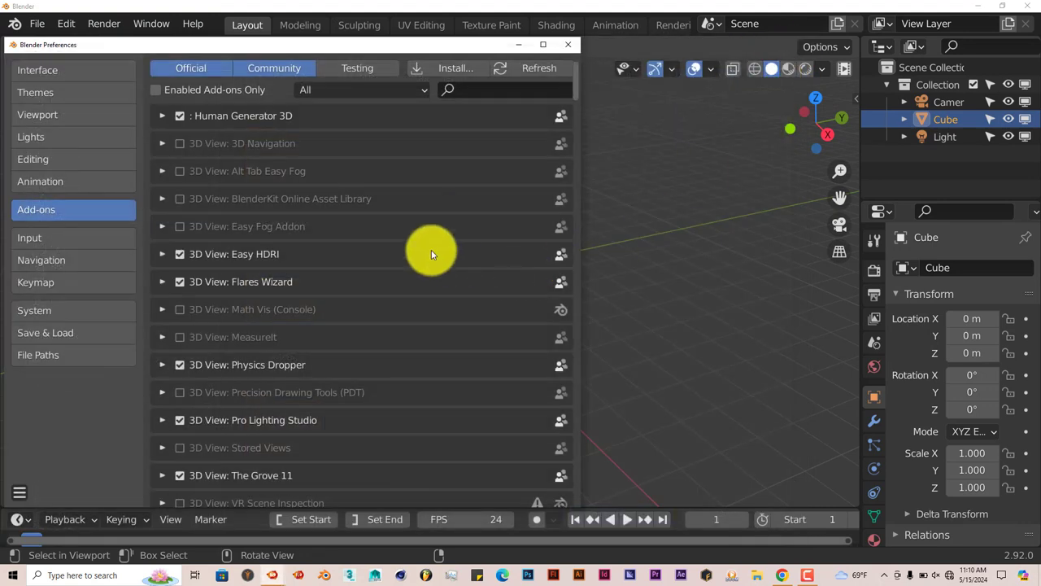
Search add-ons for 'conf', confirm Mesh: Conform Object is enabled, and close Preferences.
{"action": "left_click", "coordinate": [473, 86]}
{"action": "type", "text": "con"}
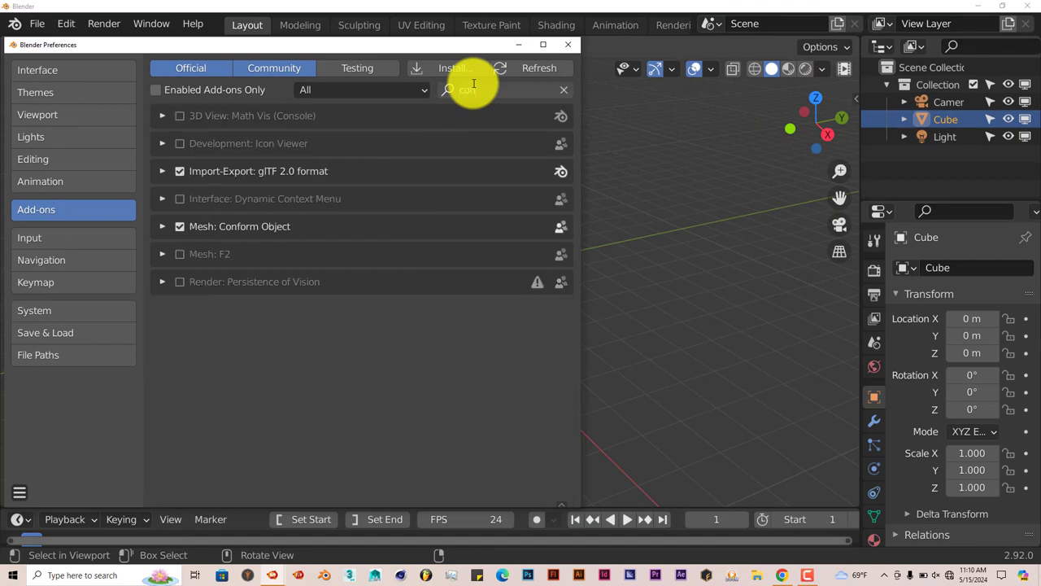
{"action": "type", "text": "fo"}
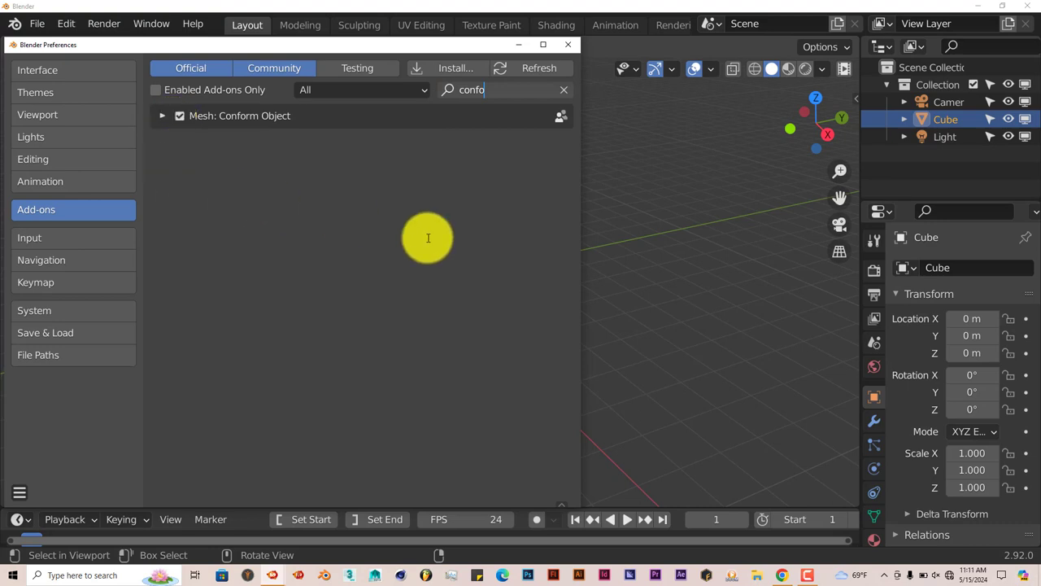
{"action": "left_click", "coordinate": [572, 45]}
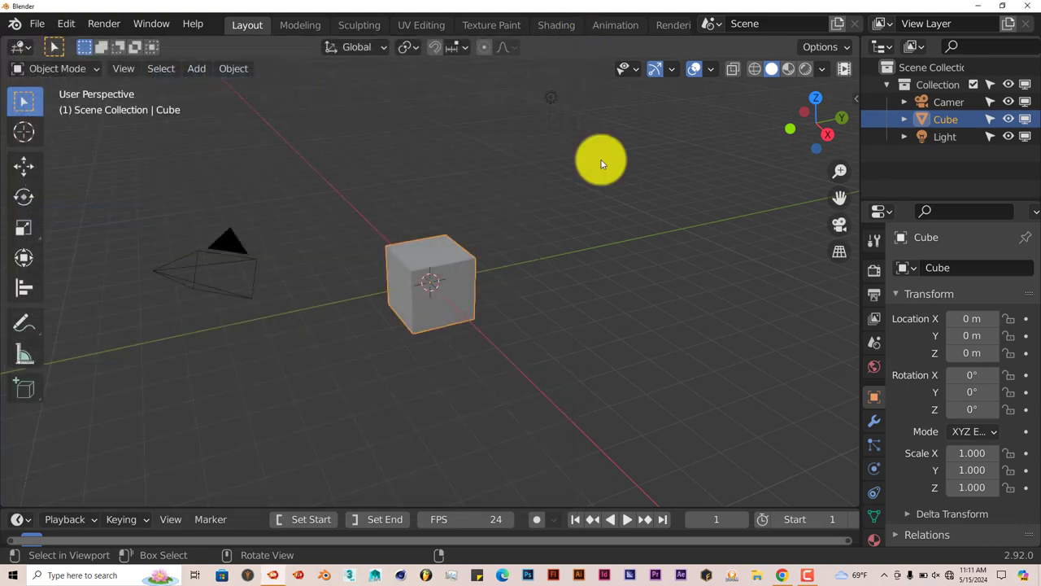
Show the sidebar's Conform tab with Conform Object and Undo Conform Object, and browse the Object menu.
{"action": "left_click", "coordinate": [855, 99]}
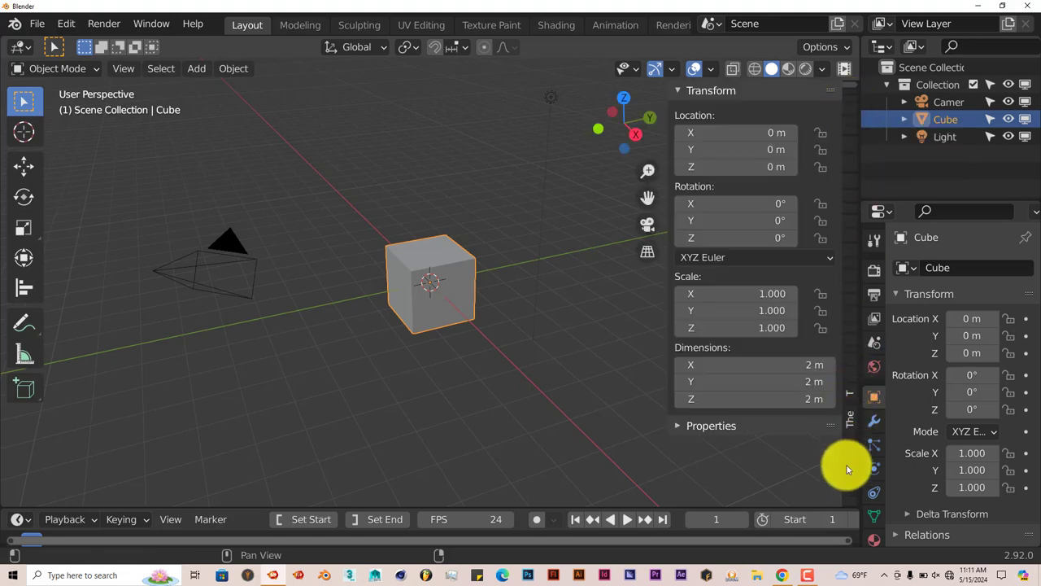
{"action": "left_click", "coordinate": [848, 498]}
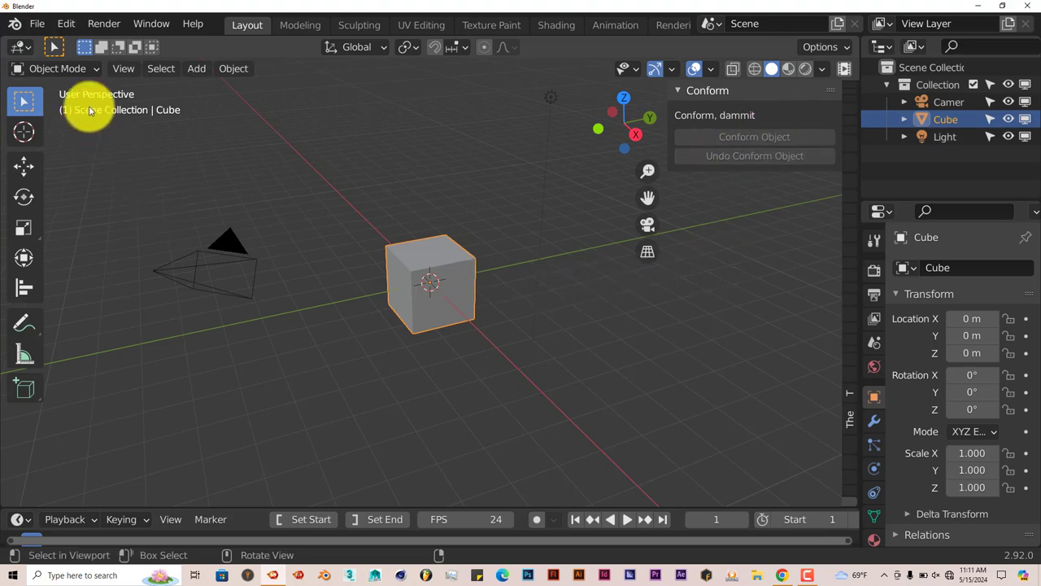
{"action": "left_click", "coordinate": [232, 69]}
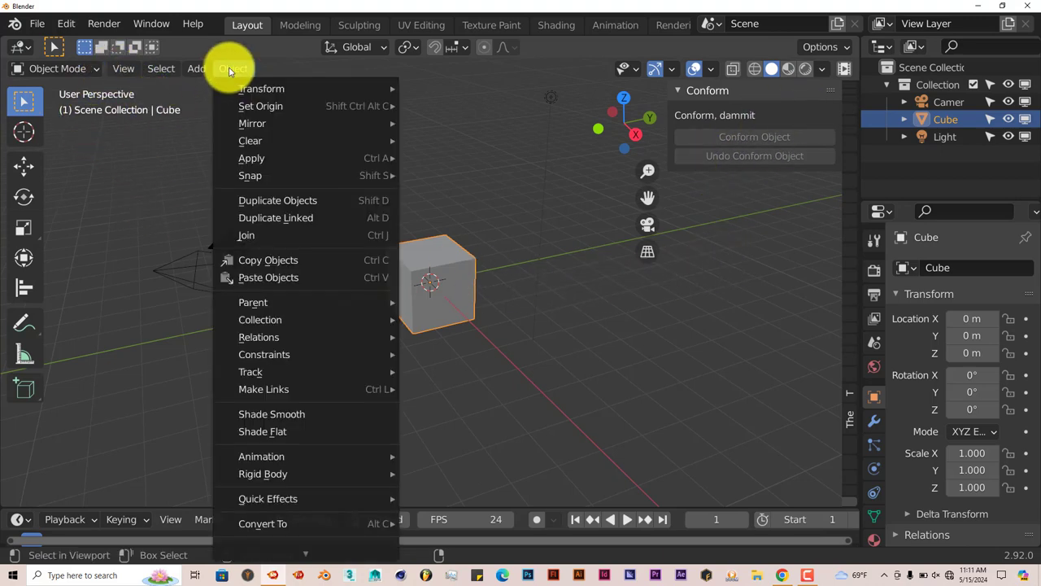
{"action": "mouse_move", "coordinate": [302, 548]}
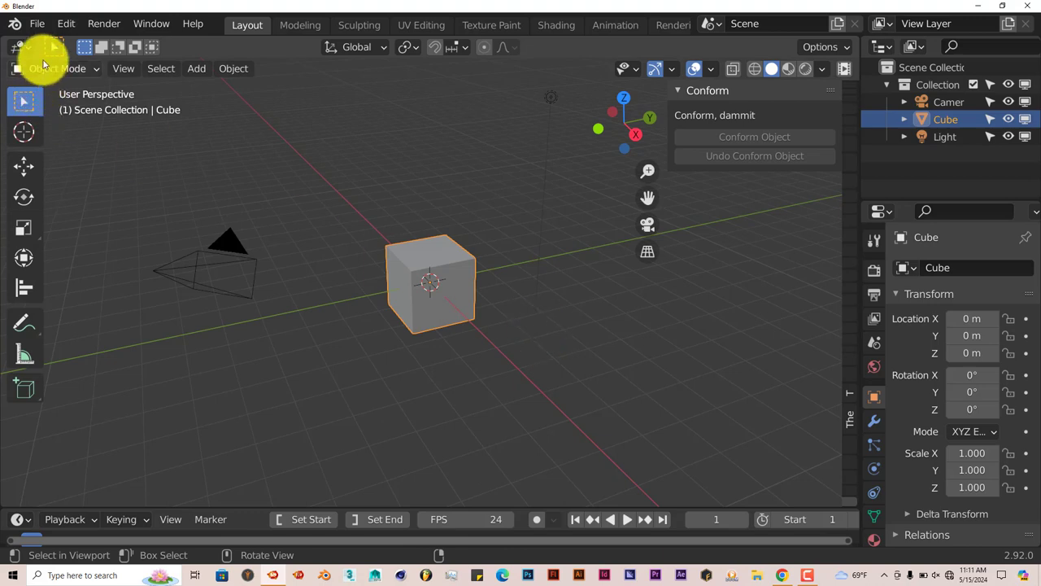
Open conform object.blend from the recent files list.
{"action": "left_click", "coordinate": [37, 22]}
{"action": "mouse_move", "coordinate": [61, 77]}
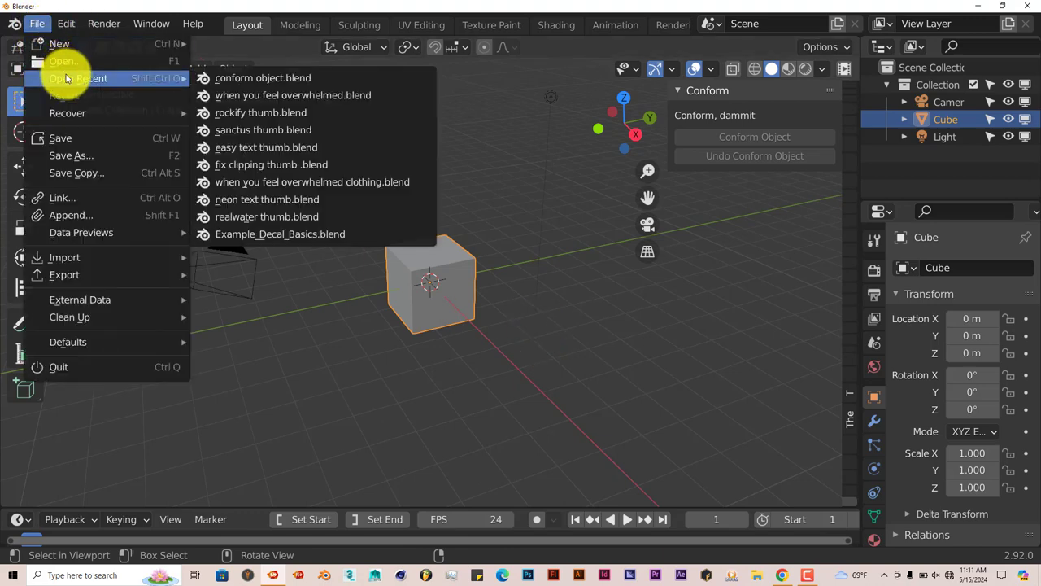
{"action": "left_click", "coordinate": [236, 78]}
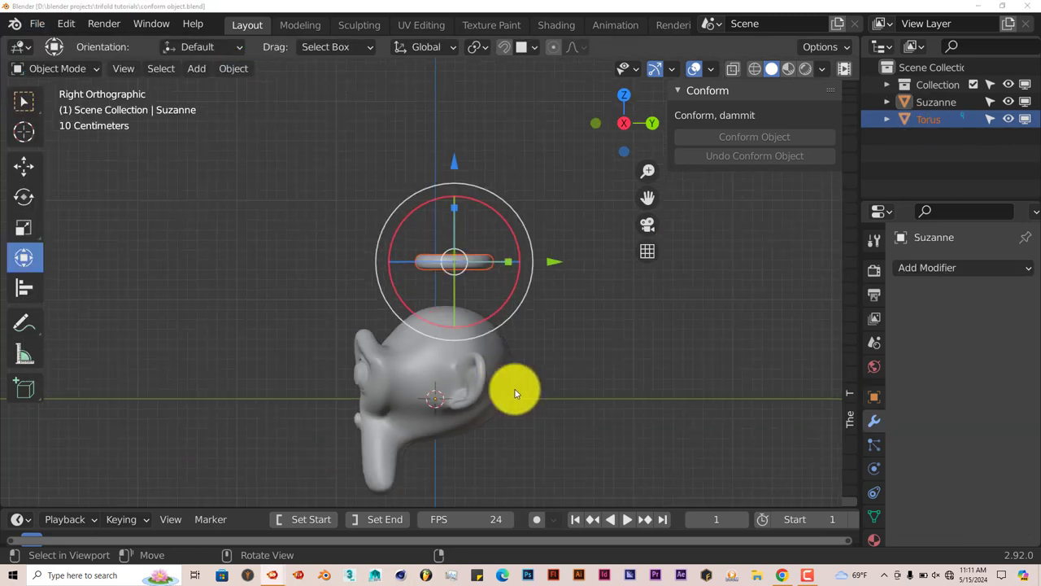
Select Suzanne and the torus, orbiting to a near-front view of Suzanne.
{"action": "left_click", "coordinate": [472, 377]}
{"action": "middle_click_drag", "start_coordinate": [472, 376], "coordinate": [613, 388]}
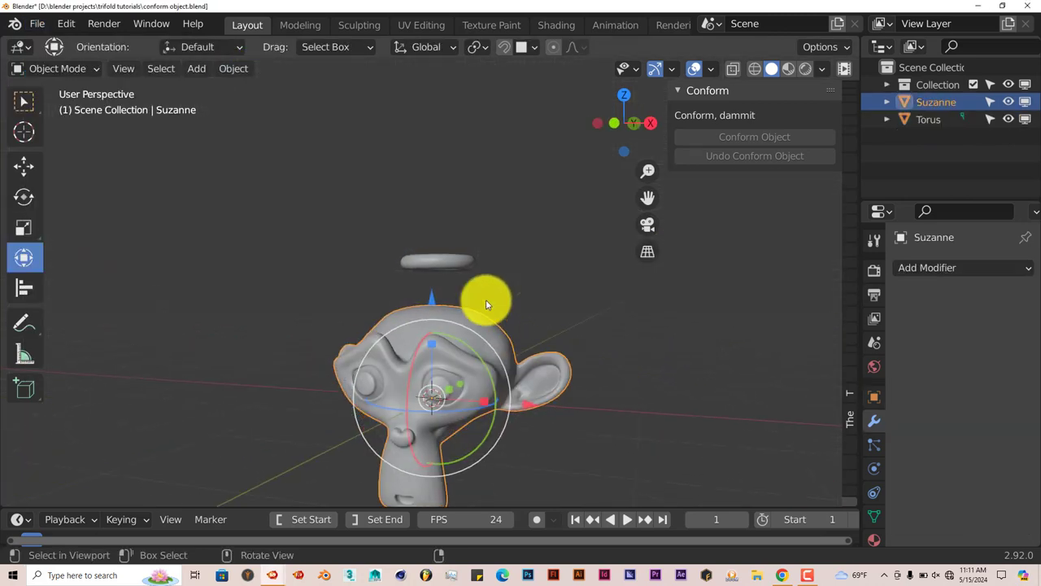
{"action": "left_click", "coordinate": [465, 269]}
{"action": "middle_click_drag", "start_coordinate": [465, 268], "coordinate": [480, 389]}
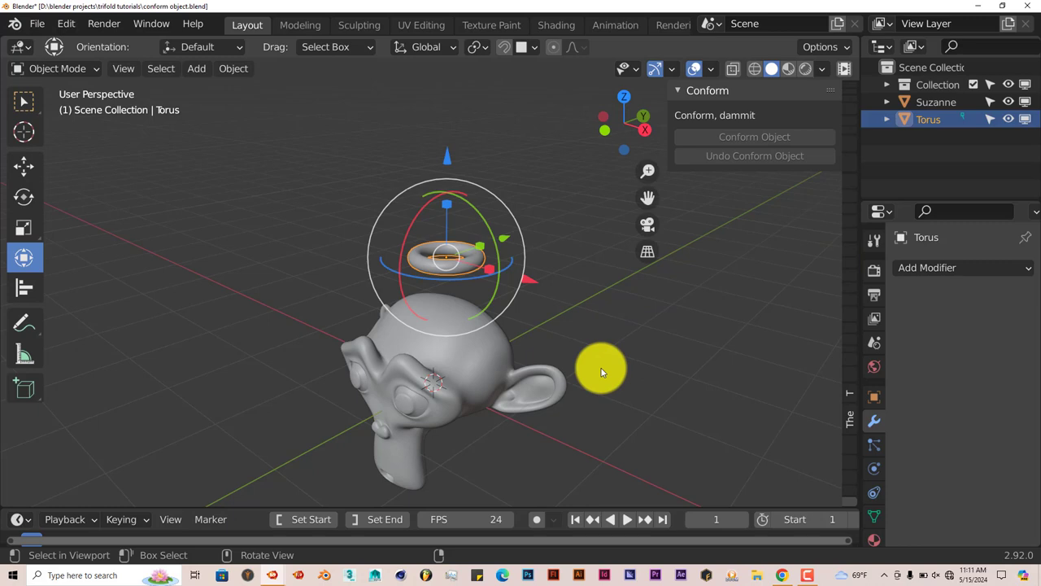
{"action": "middle_click_drag", "start_coordinate": [560, 371], "coordinate": [542, 351]}
Make Suzanne the active target and run Conform Object to wrap the torus onto her head.
{"action": "scroll", "coordinate": [633, 374], "scroll_direction": "up", "scroll_amount": 4}
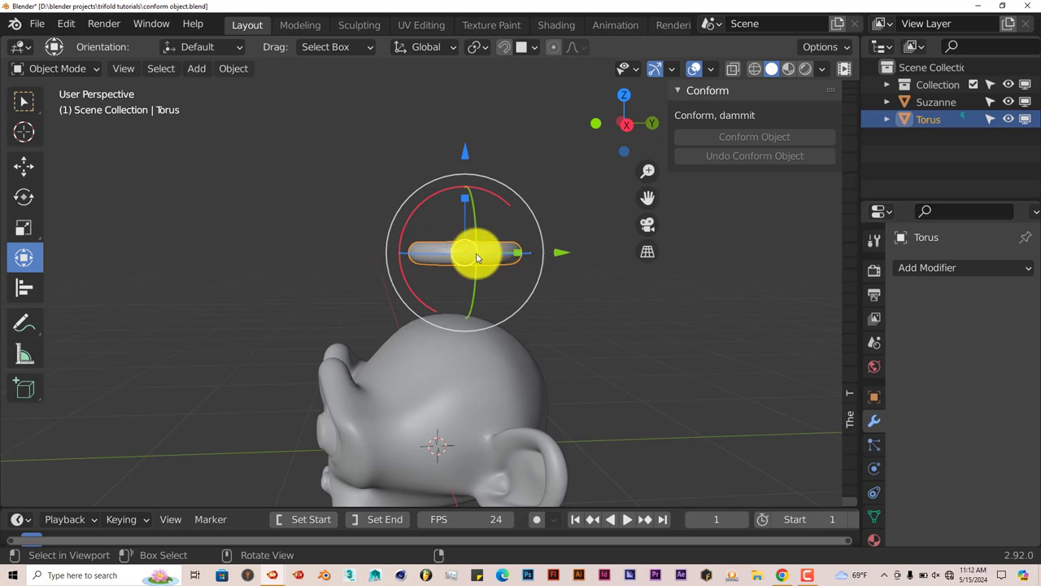
{"action": "left_click", "coordinate": [507, 383], "text": "shift"}
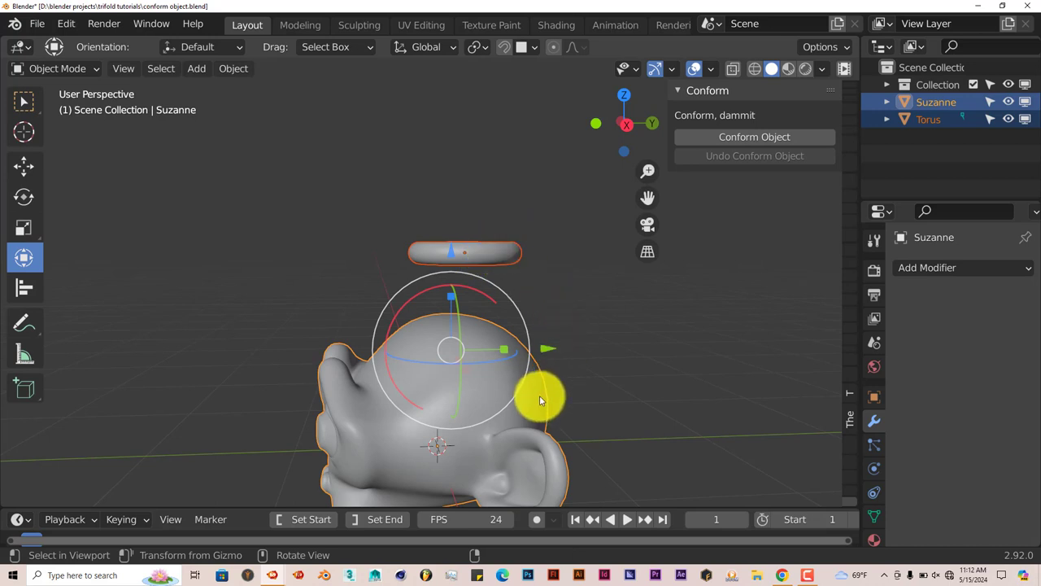
{"action": "left_click", "coordinate": [752, 140]}
{"action": "middle_click_drag", "start_coordinate": [586, 414], "coordinate": [604, 438]}
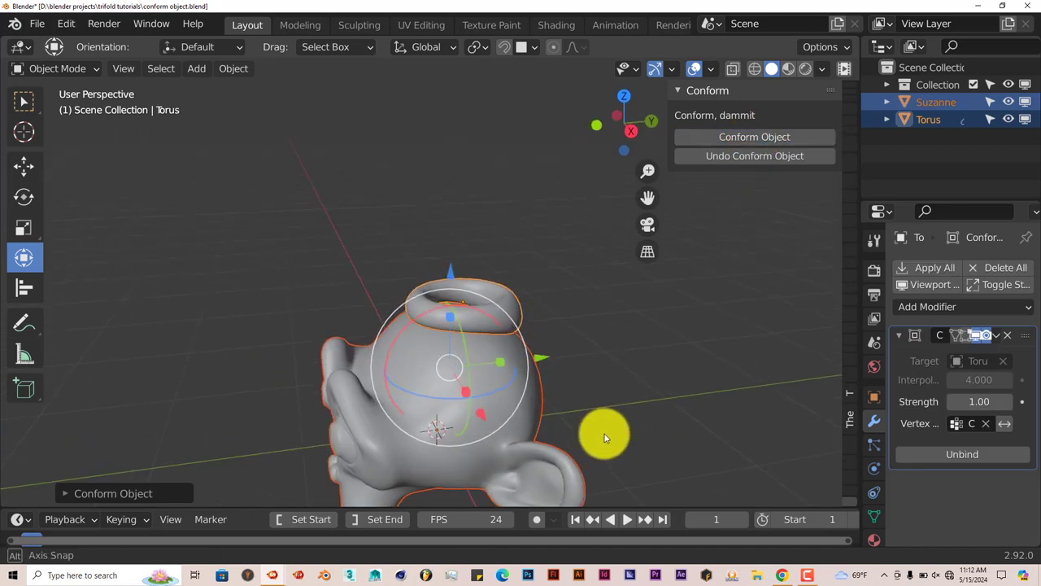
Select only the torus, slide it along Y and lower it onto Suzanne's head.
{"action": "left_click", "coordinate": [522, 303]}
{"action": "middle_click_drag", "start_coordinate": [522, 303], "coordinate": [774, 291]}
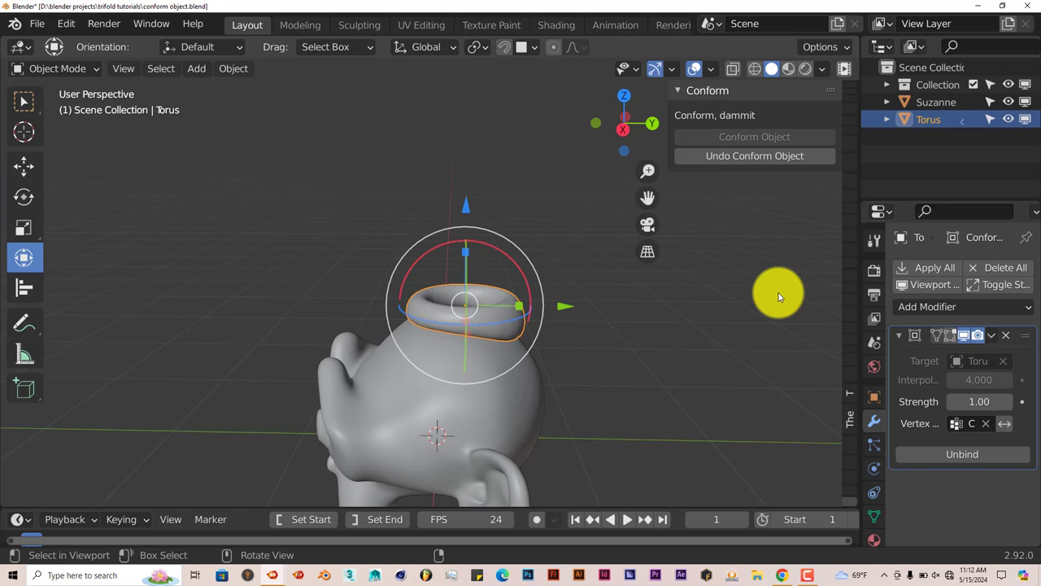
{"action": "left_click_drag", "start_coordinate": [649, 195], "coordinate": [614, 284]}
{"action": "middle_click_drag", "start_coordinate": [613, 284], "coordinate": [516, 353]}
{"action": "left_click_drag", "start_coordinate": [546, 235], "coordinate": [575, 244]}
{"action": "middle_click_drag", "start_coordinate": [563, 264], "coordinate": [459, 146]}
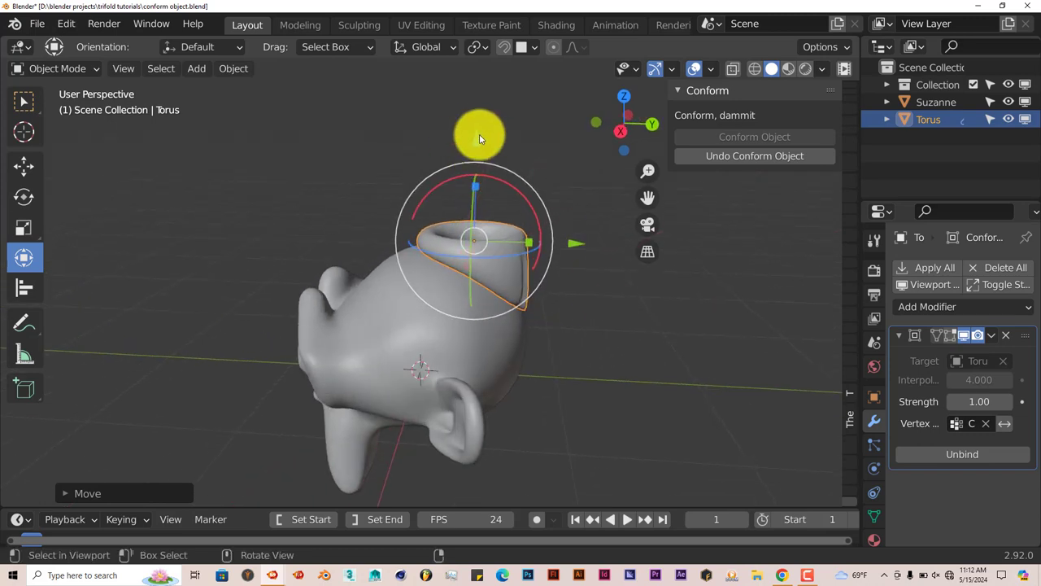
{"action": "left_click_drag", "start_coordinate": [477, 135], "coordinate": [483, 149]}
Tilt the torus with the rotate ring and adjust its height along Z.
{"action": "left_click_drag", "start_coordinate": [544, 207], "coordinate": [583, 266]}
{"action": "key", "text": "g"}
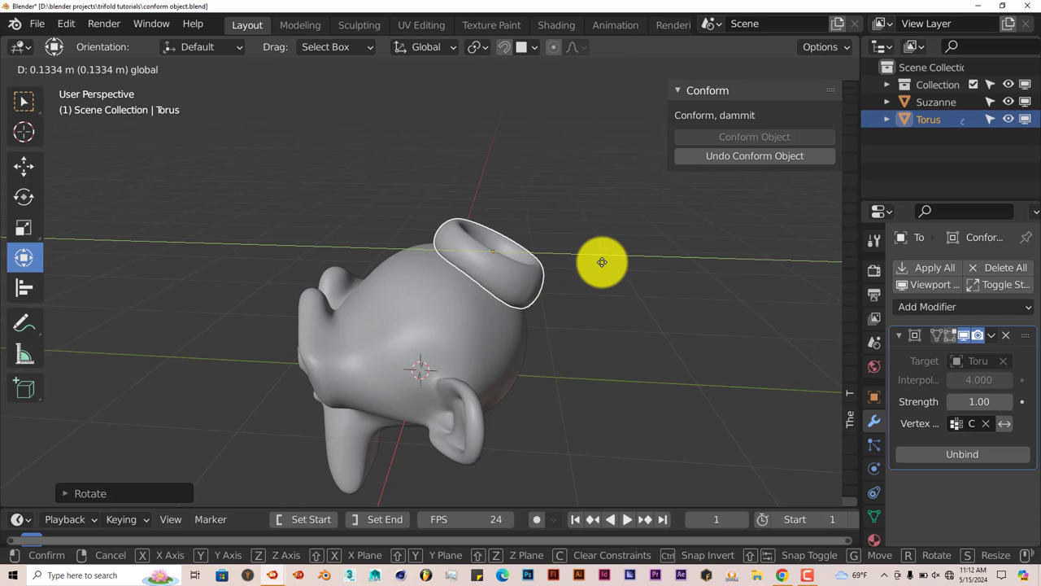
{"action": "key", "text": "Escape"}
{"action": "left_click_drag", "start_coordinate": [499, 151], "coordinate": [510, 167]}
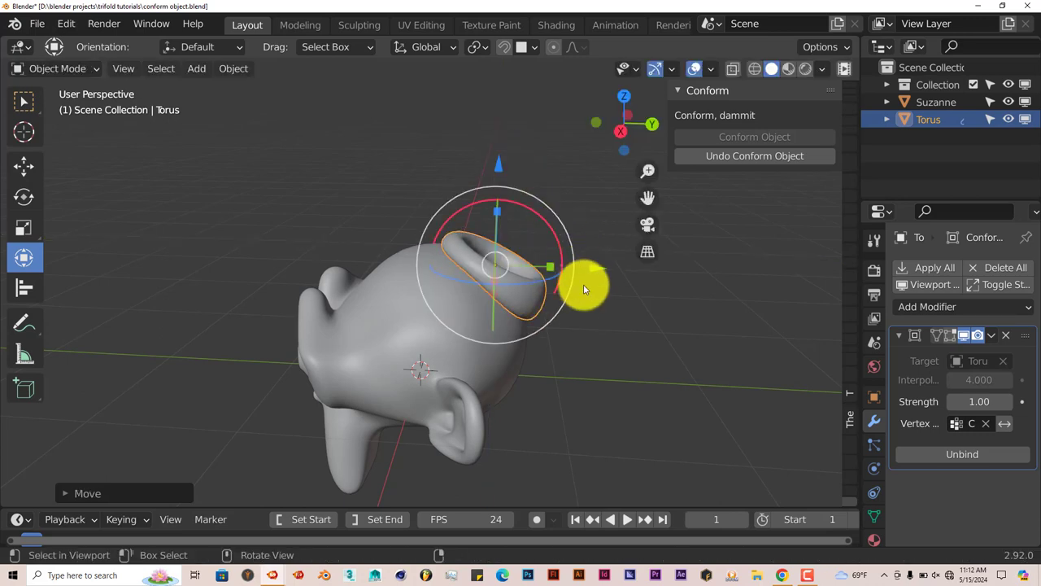
{"action": "middle_click_drag", "start_coordinate": [583, 284], "coordinate": [570, 338]}
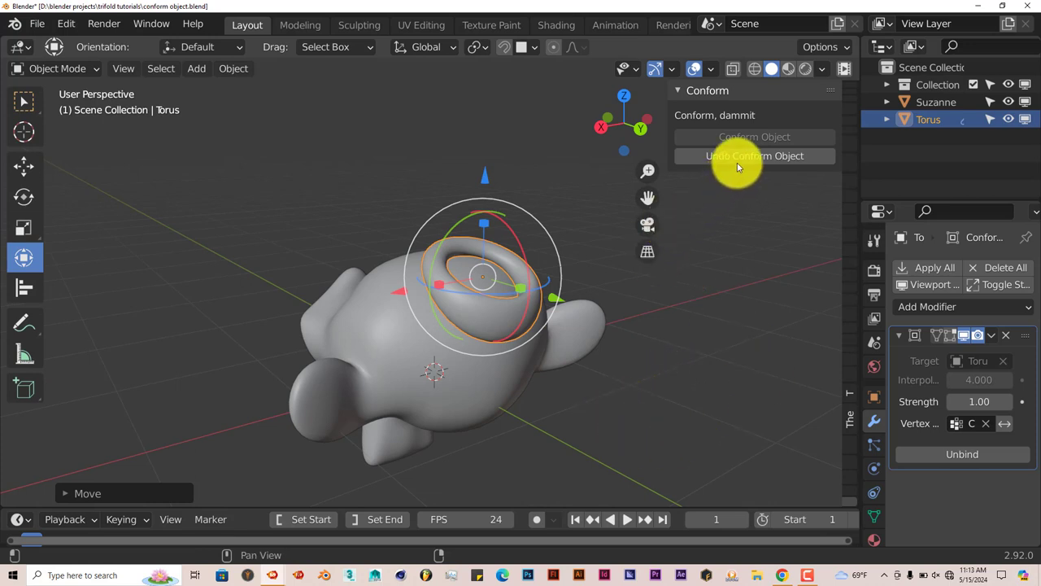
{"action": "middle_click_drag", "start_coordinate": [529, 360], "coordinate": [432, 366]}
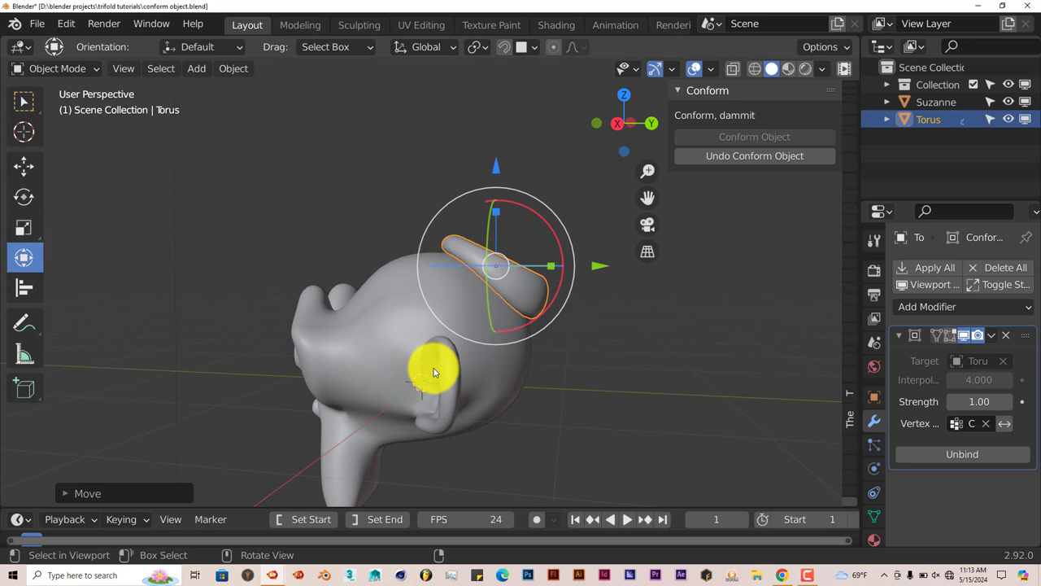
{"action": "left_click", "coordinate": [236, 69]}
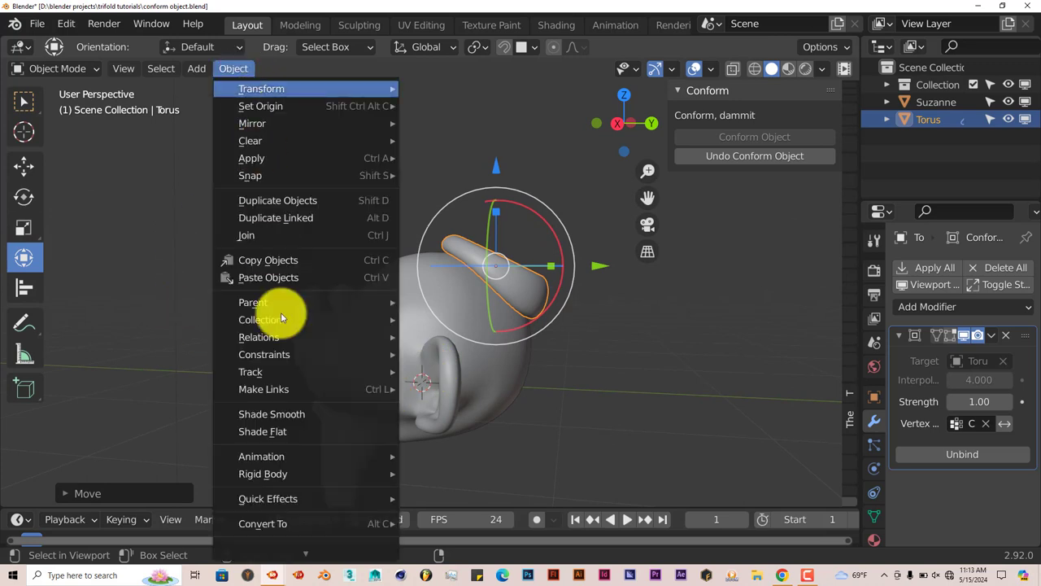
{"action": "mouse_move", "coordinate": [301, 555]}
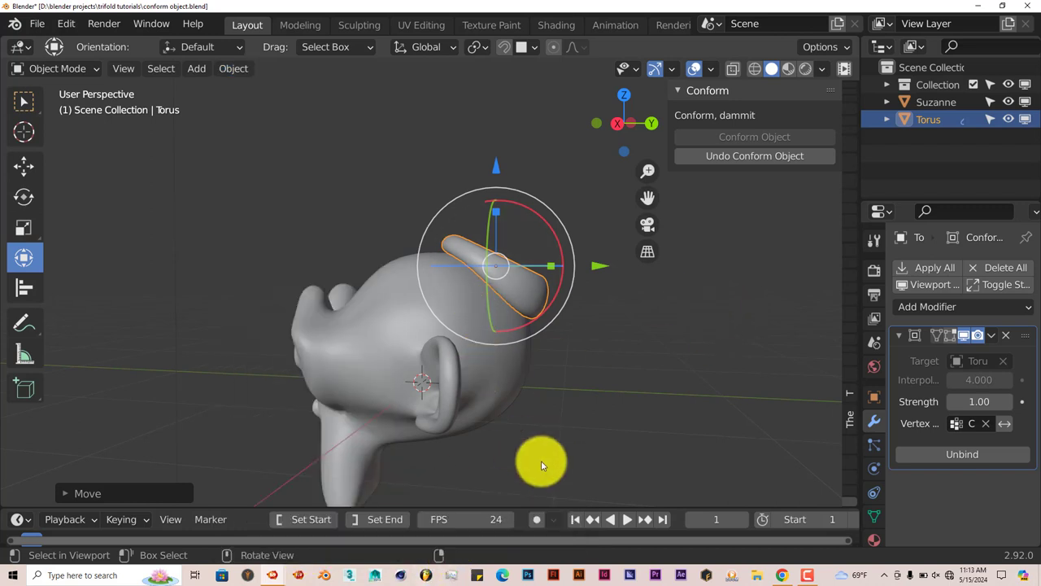
{"action": "middle_click_drag", "start_coordinate": [542, 465], "coordinate": [525, 451]}
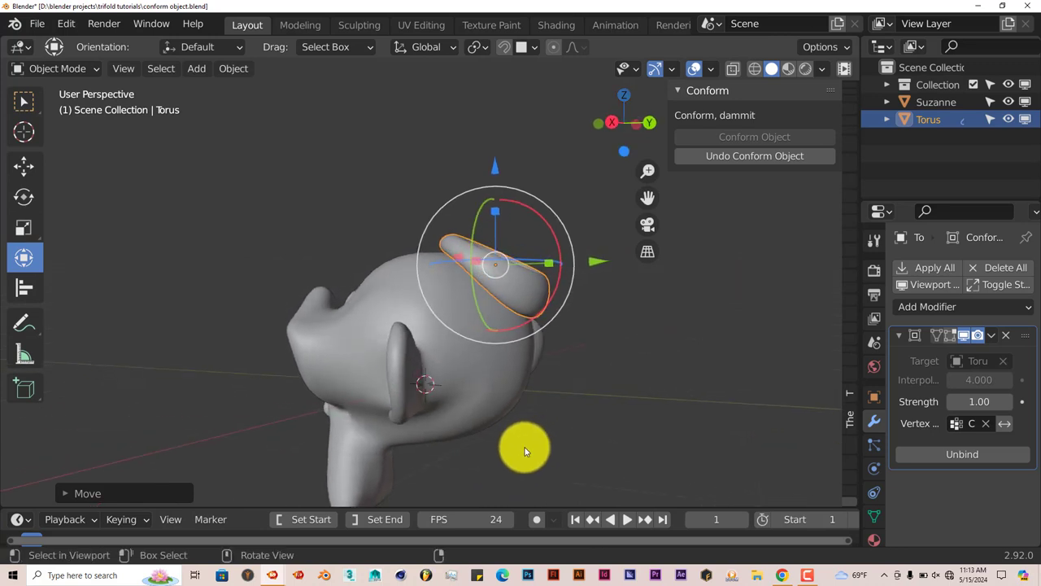